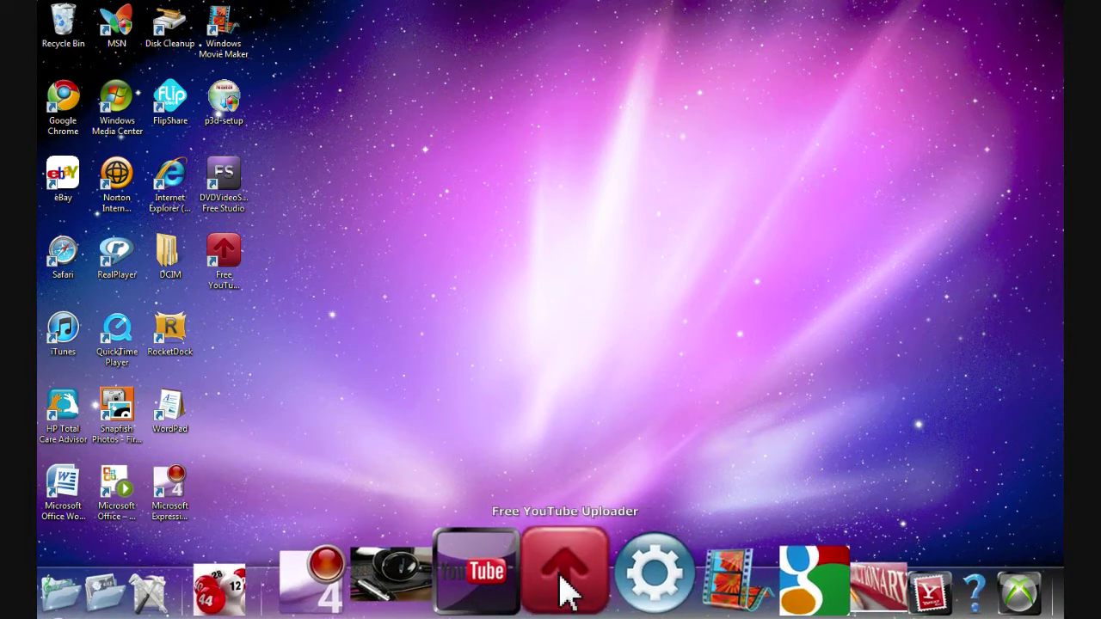
# Launch Free YouTube Uploader, cancel the Add Files picker, and bring up the account dialog
pyautogui.click(564, 591)
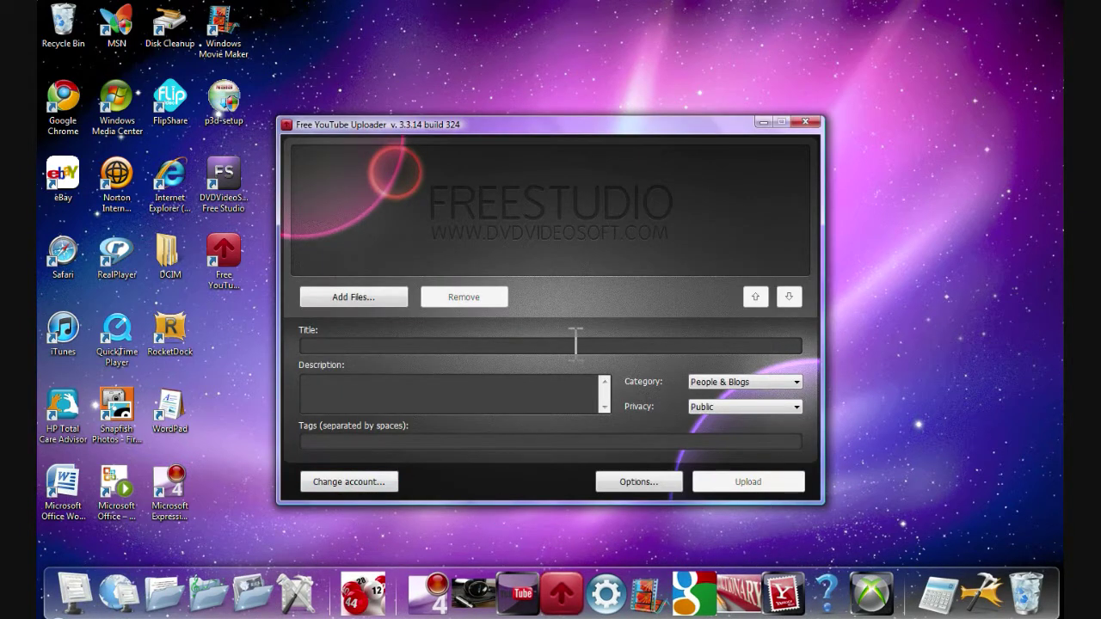
pyautogui.click(325, 301)
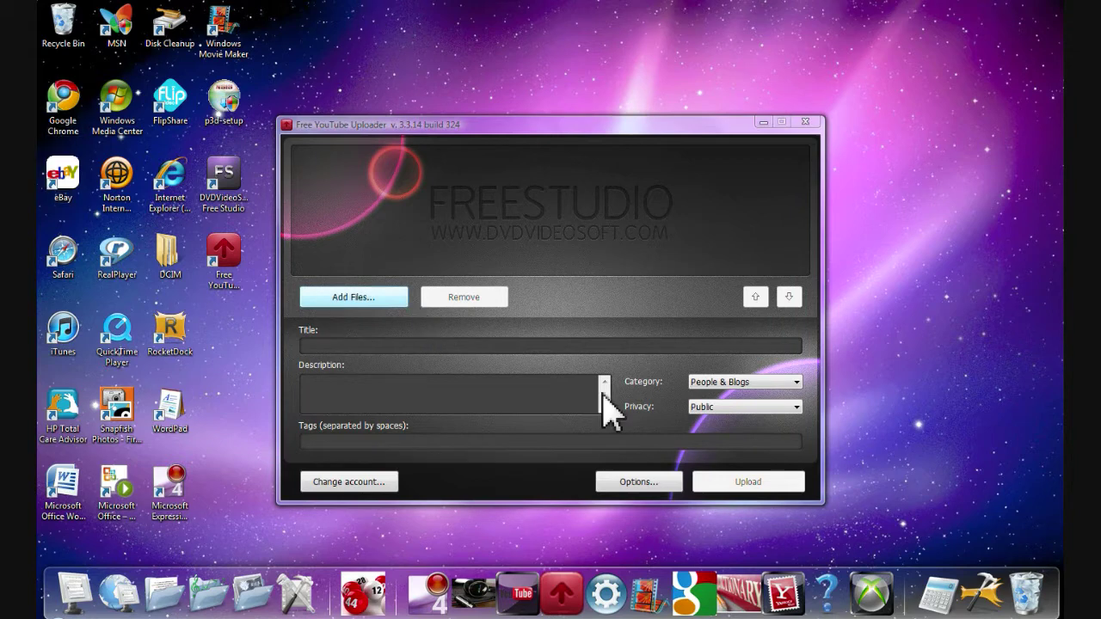
pyautogui.click(699, 143)
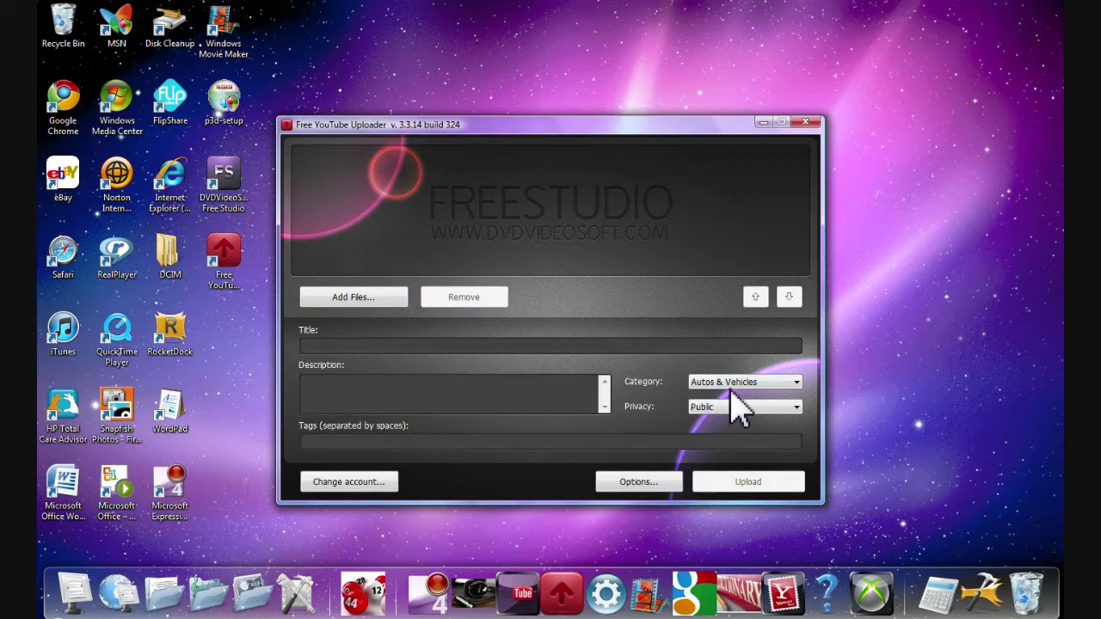
pyautogui.click(349, 482)
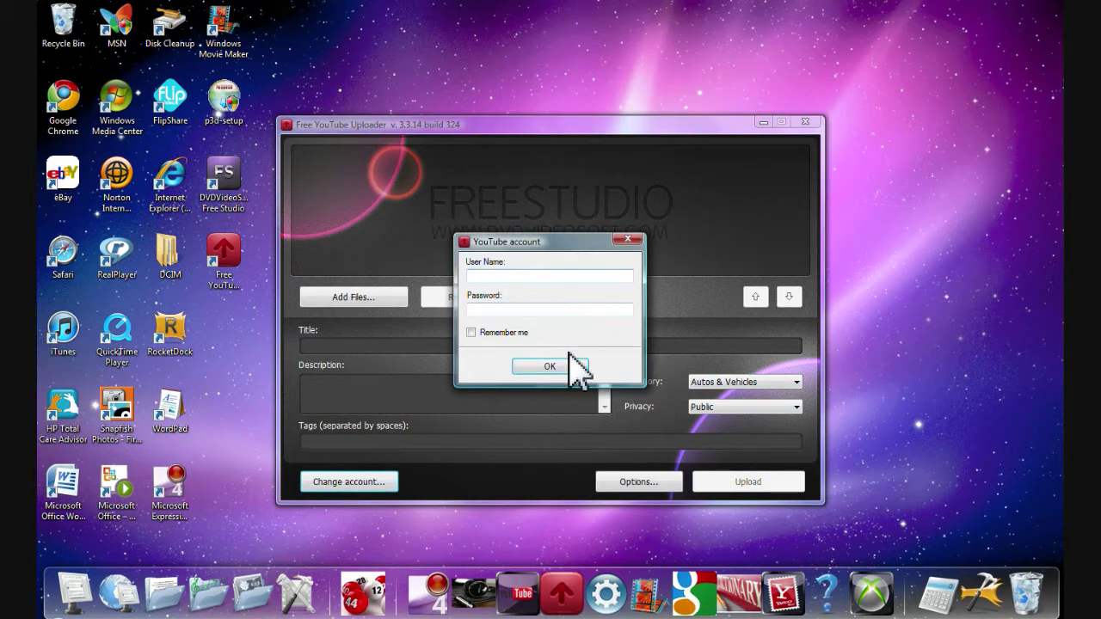
# Close the account dialog, view the uploader's product page, then minimize everything and start Free Studio
pyautogui.click(641, 241)
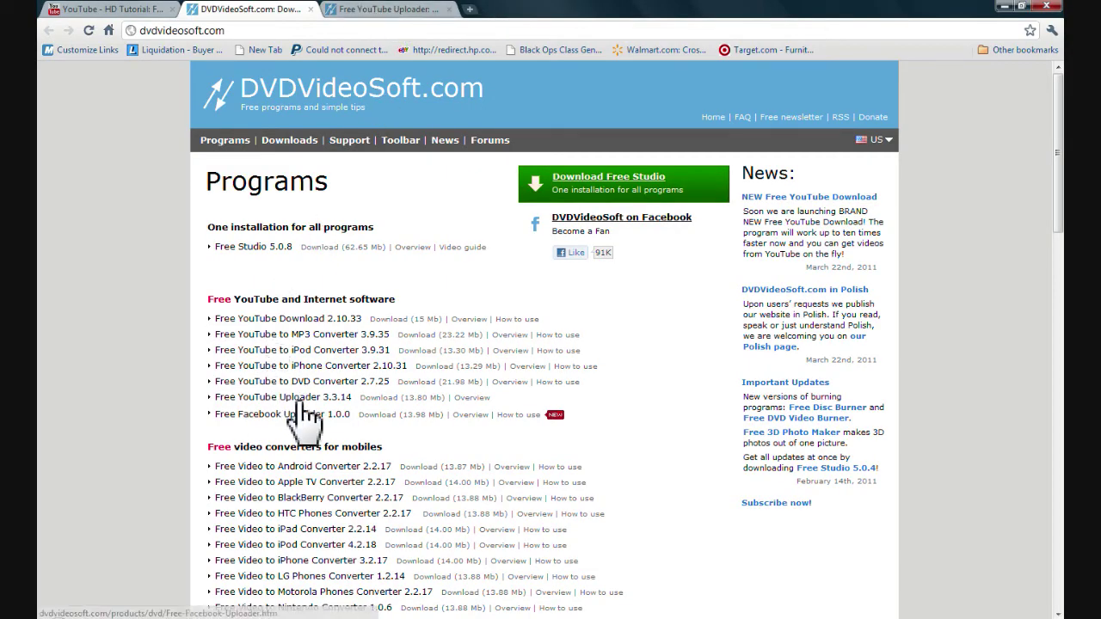
pyautogui.click(422, 12)
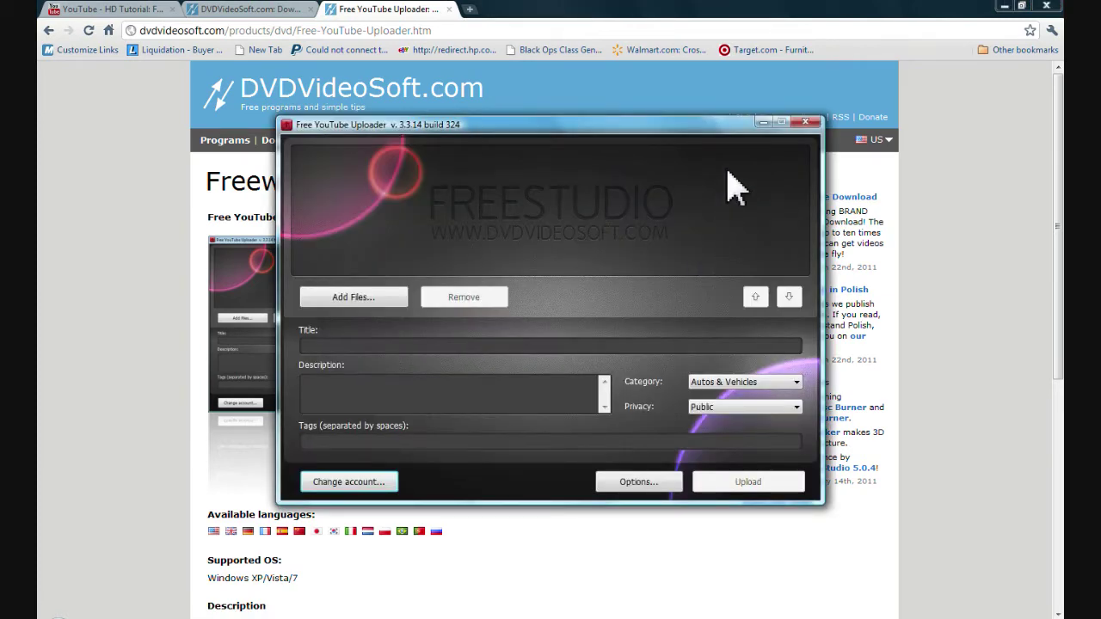
pyautogui.click(762, 123)
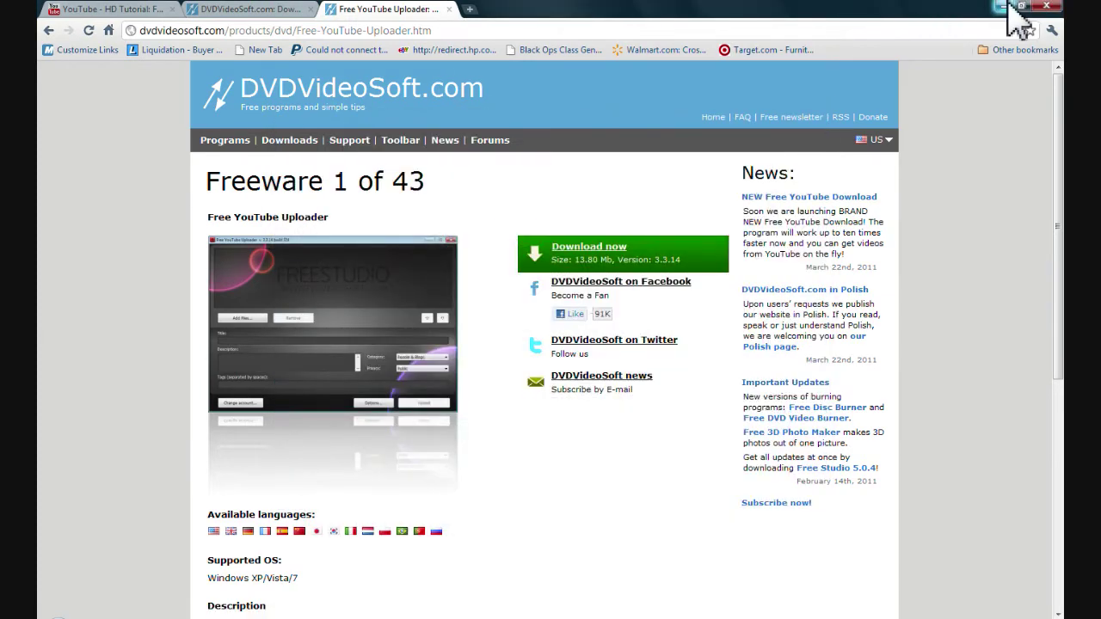
pyautogui.click(1004, 6)
pyautogui.click(610, 589)
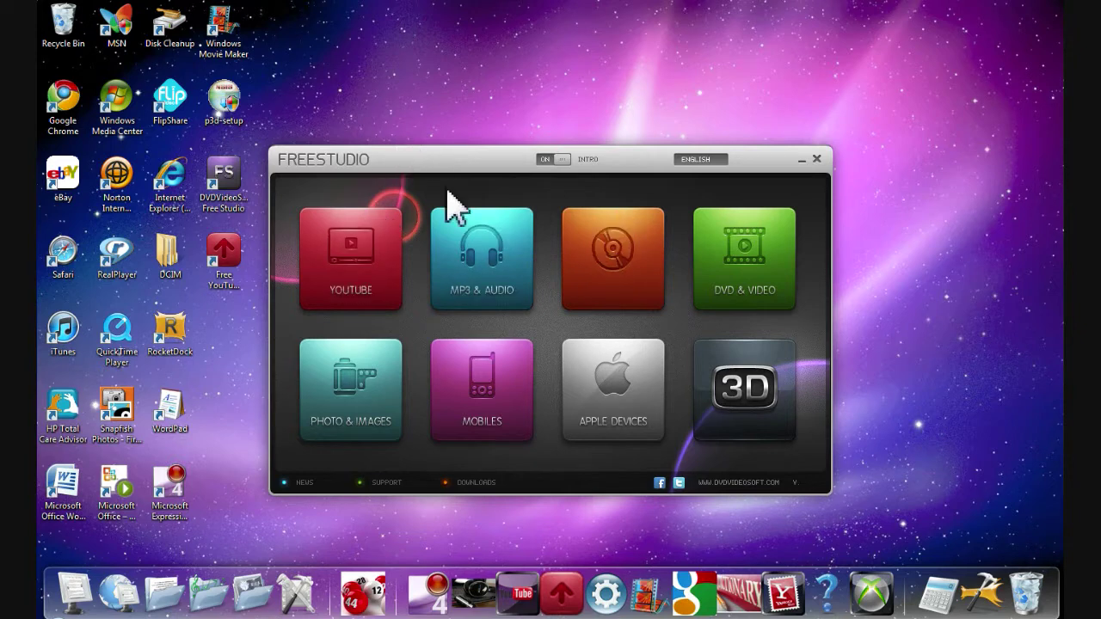
# Show Free Studio's YouTube tools, then close Free Studio
pyautogui.click(358, 258)
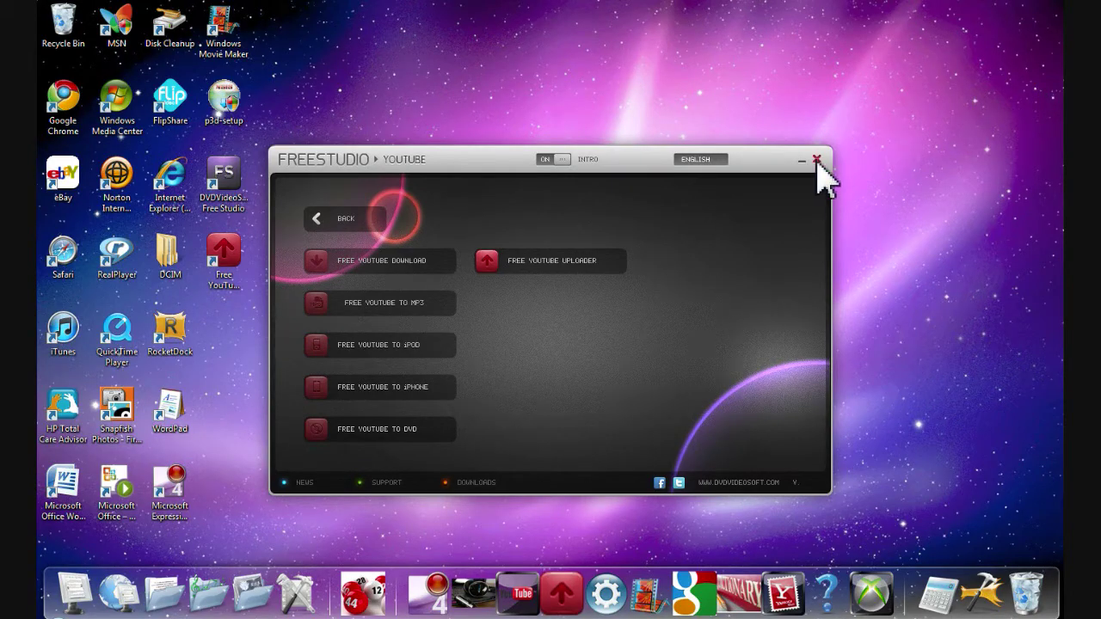
pyautogui.click(583, 212)
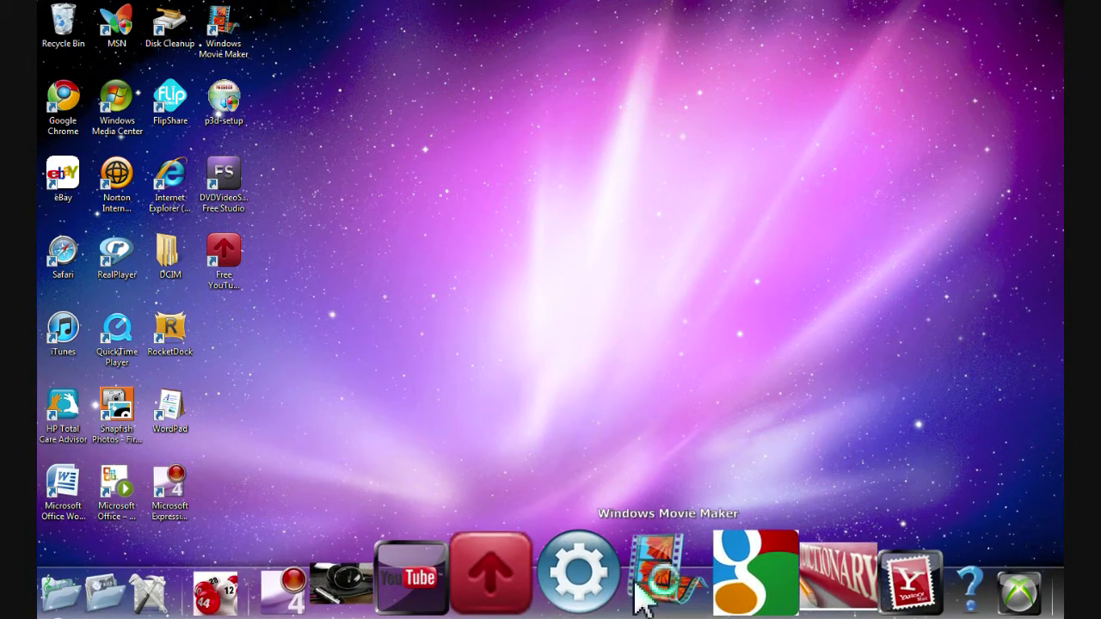
# Open and close Windows Movie Maker, then bring the browser back up
pyautogui.click(641, 596)
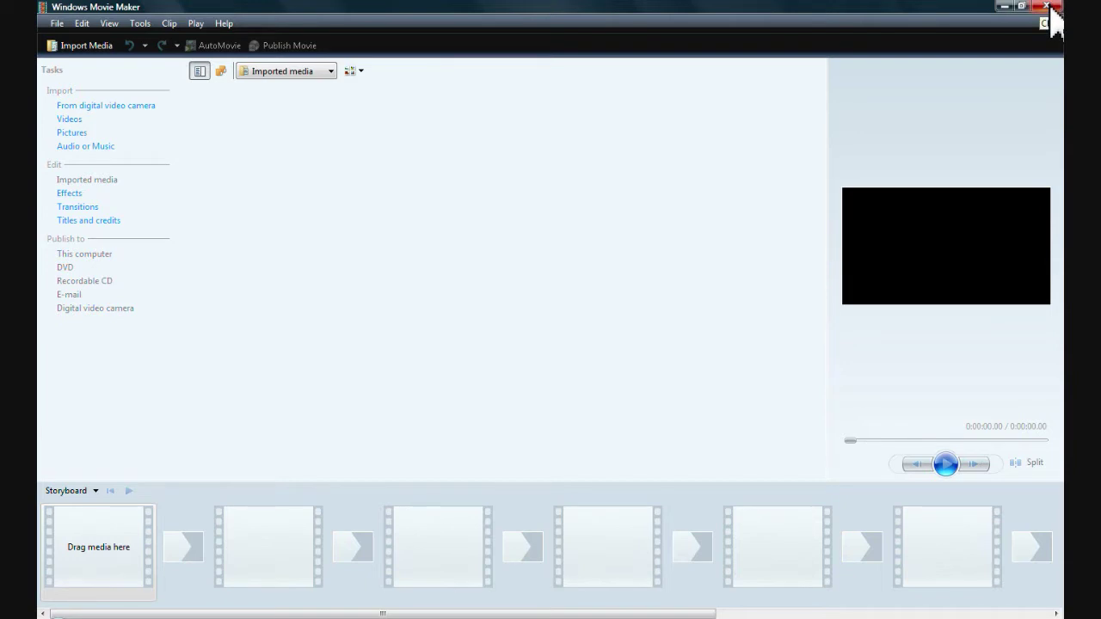
pyautogui.click(1048, 7)
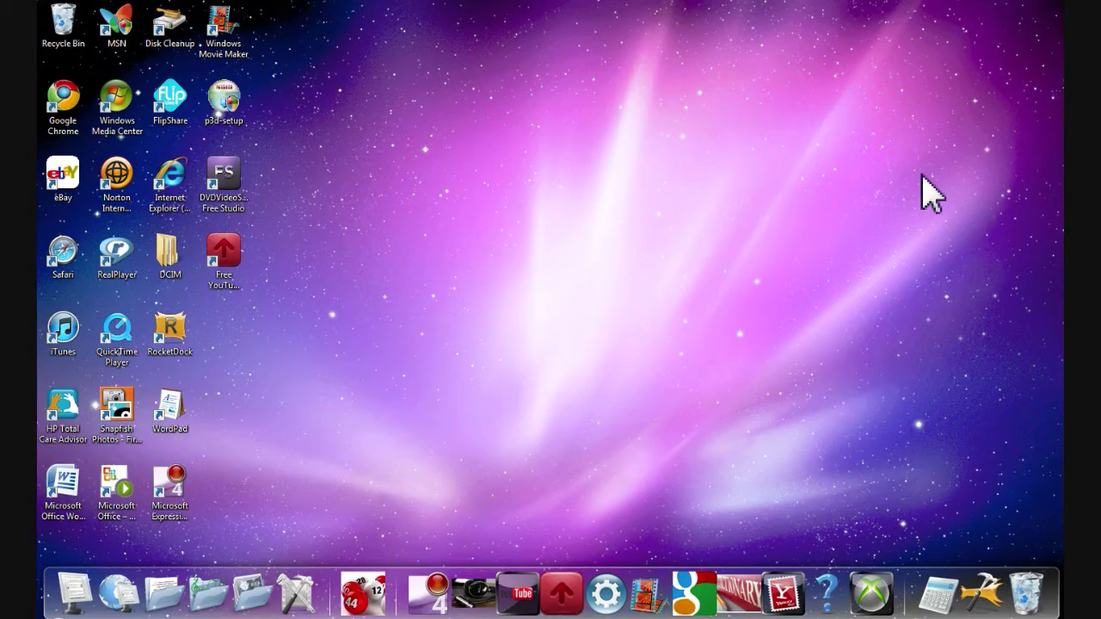
pyautogui.click(575, 593)
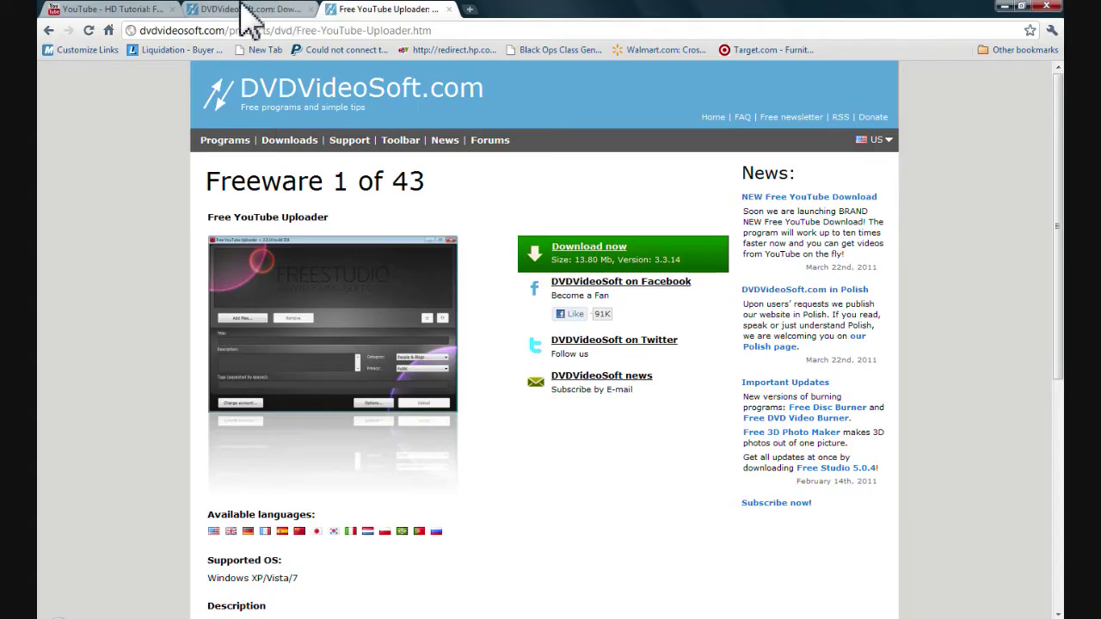
# Browse the account's My Videos list on YouTube, then close that tab
pyautogui.click(138, 10)
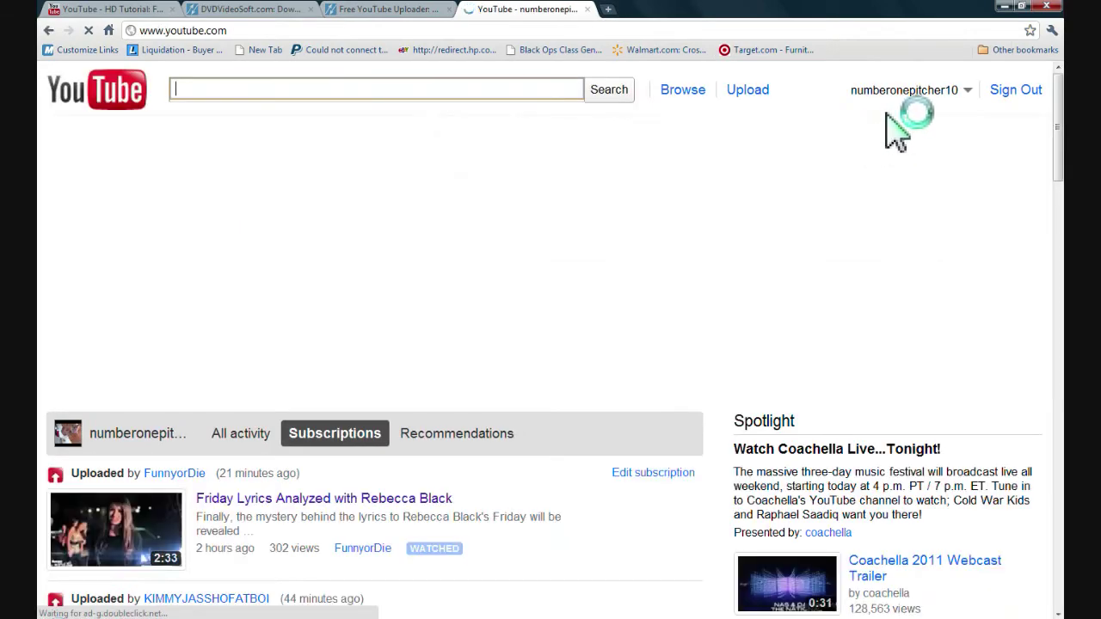
pyautogui.click(900, 91)
pyautogui.click(917, 153)
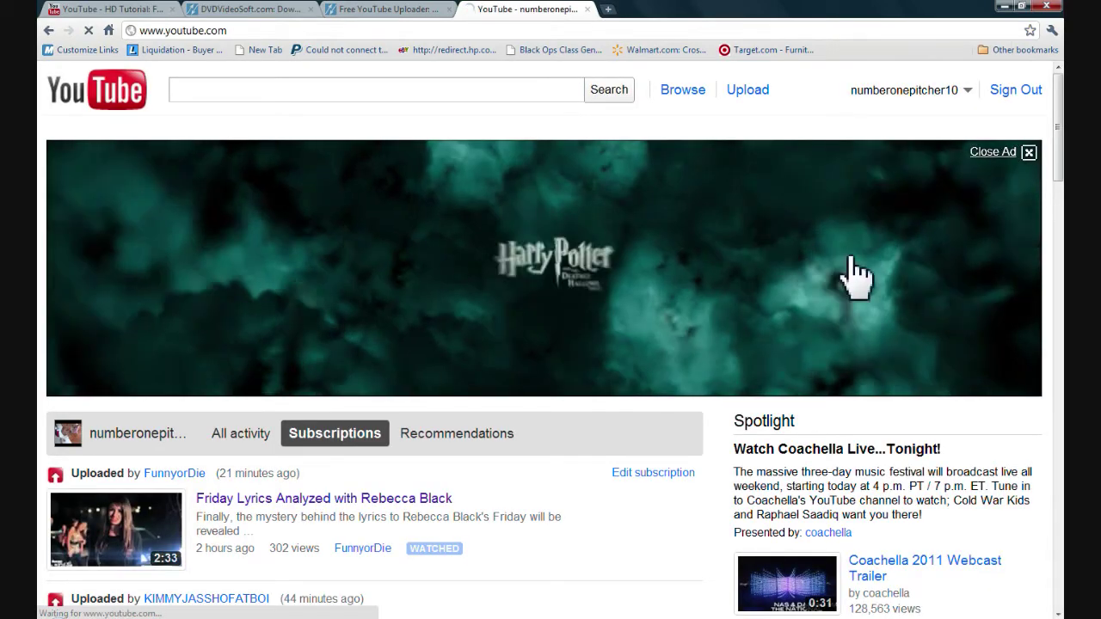
pyautogui.scroll(-5, 740, 284)
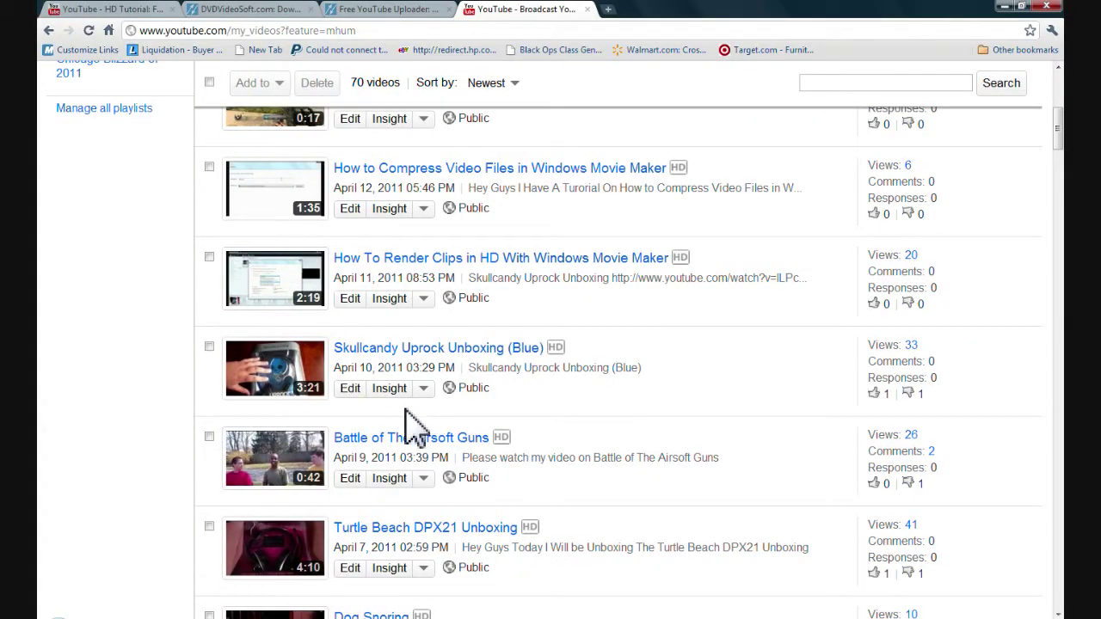
pyautogui.click(587, 10)
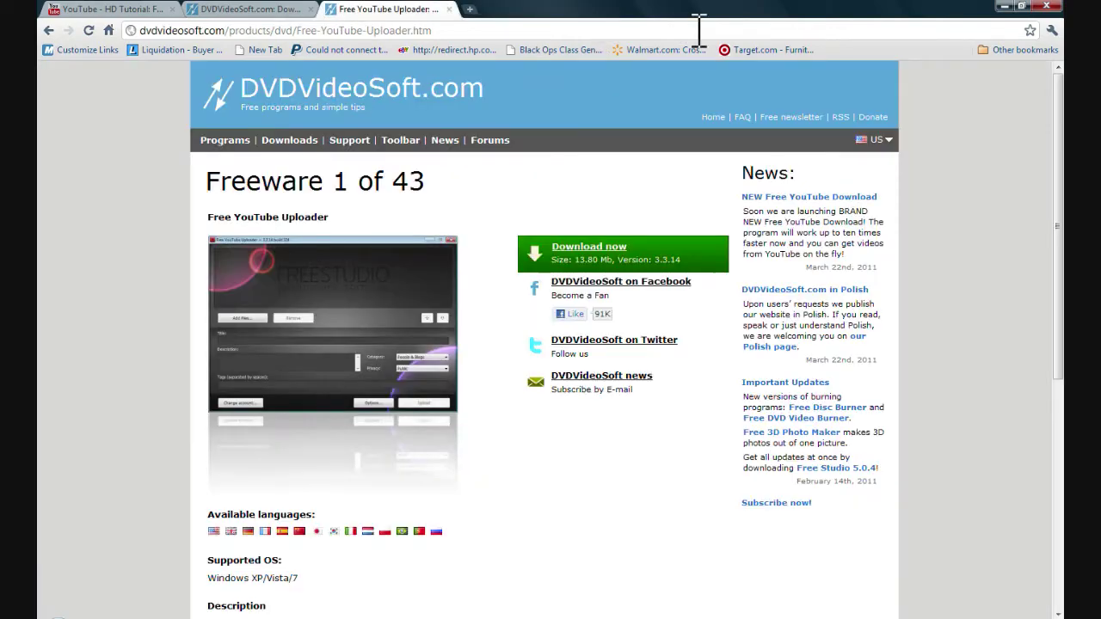
# Look over the YouTube tutorial tab, minimize the browser, and relaunch Free YouTube Uploader
pyautogui.click(1004, 6)
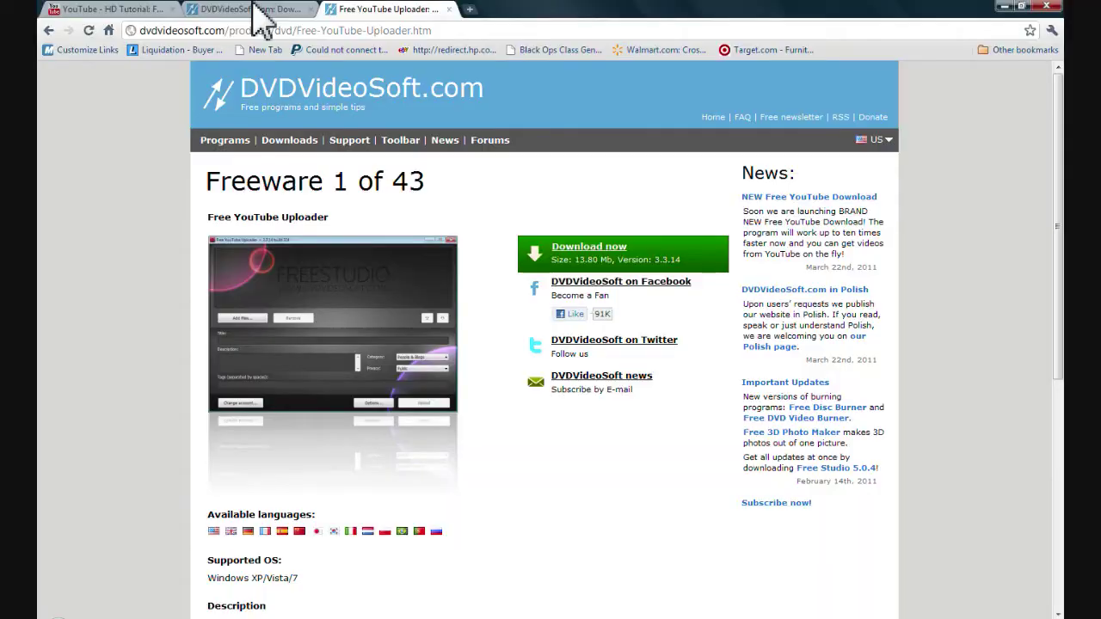
pyautogui.click(146, 10)
pyautogui.scroll(3, 381, 258)
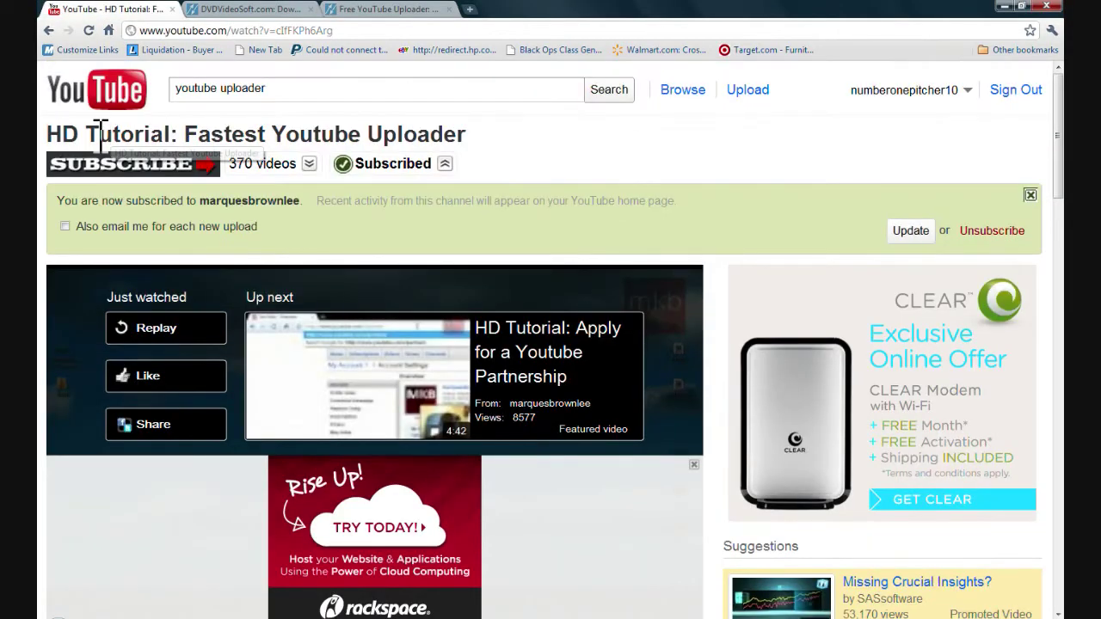
pyautogui.scroll(-5, 460, 155)
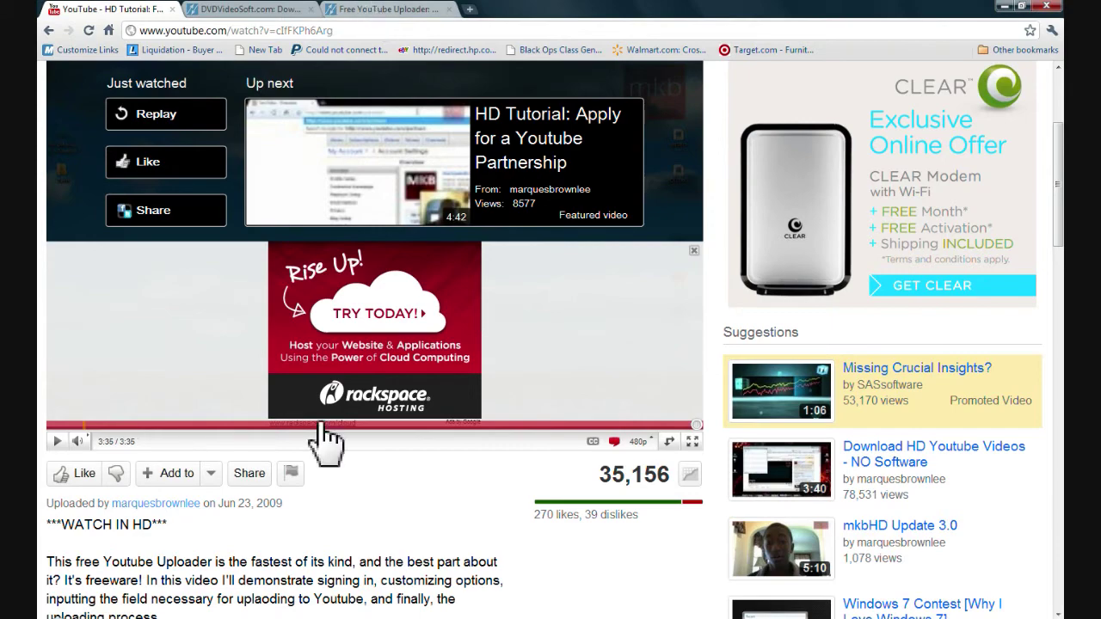
pyautogui.scroll(3, 493, 454)
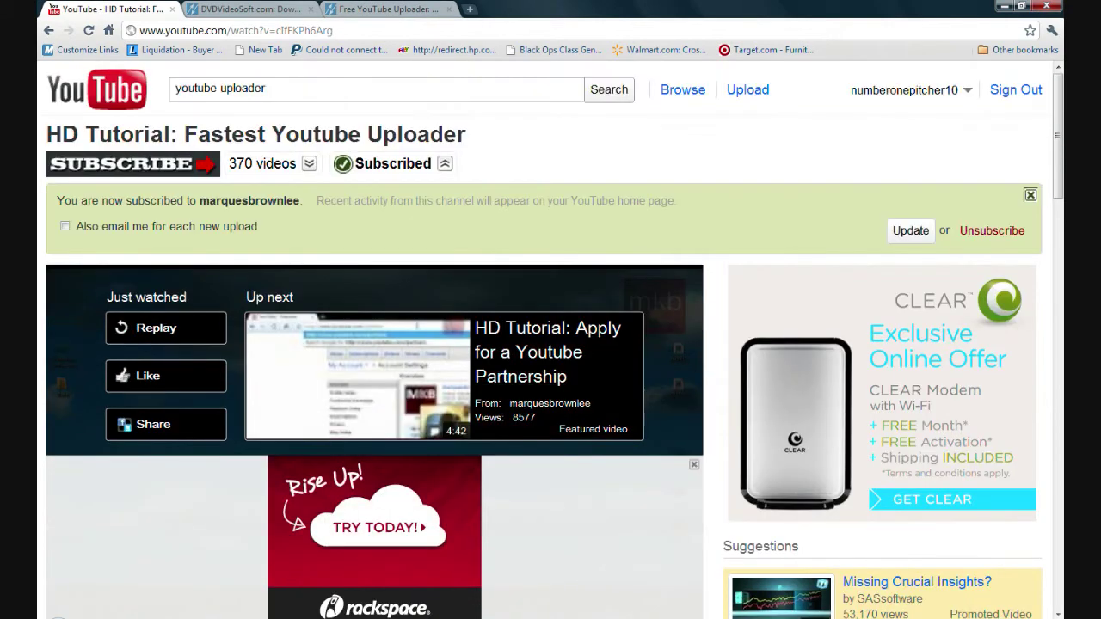
pyautogui.scroll(-1, 393, 551)
pyautogui.click(1005, 6)
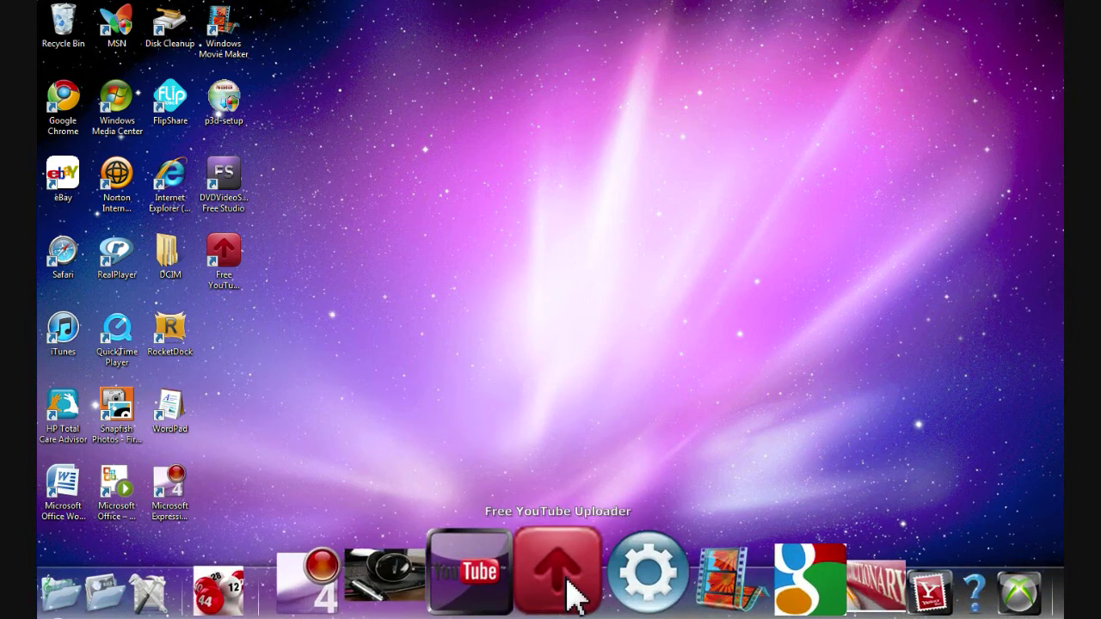
pyautogui.click(568, 581)
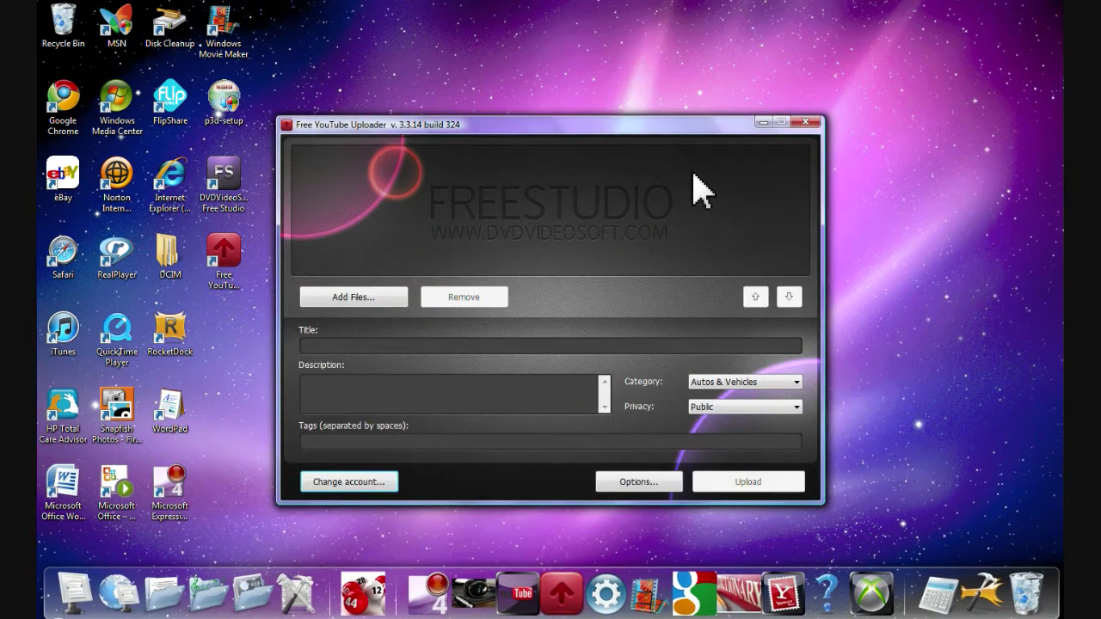
# Add Bear.wmv from Public > Public Videos > Sample Videos and start editing its title
pyautogui.click(364, 315)
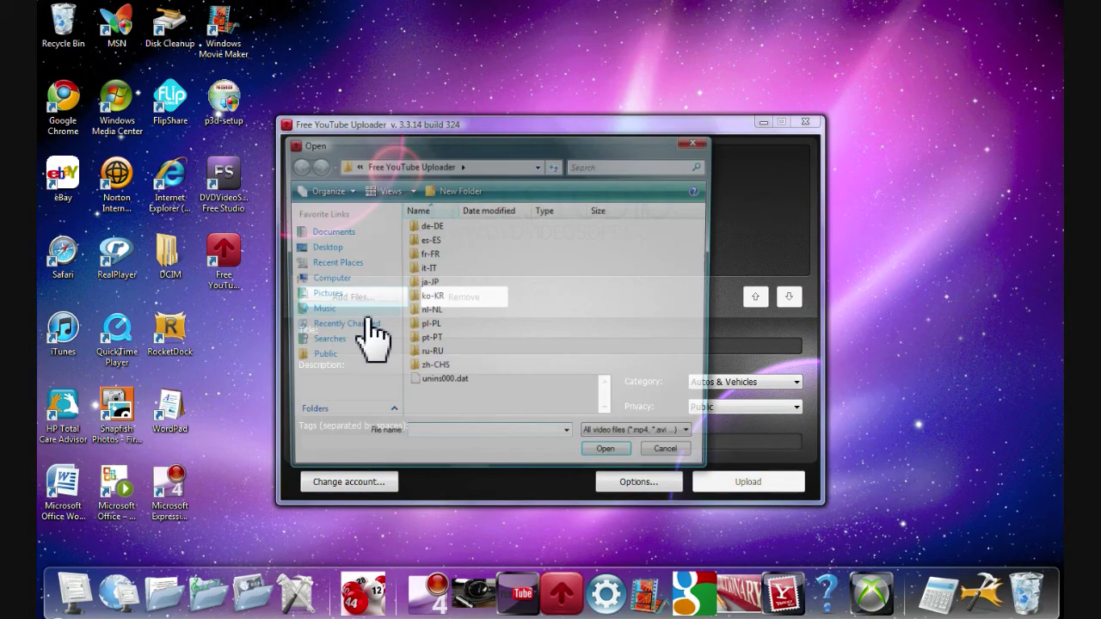
pyautogui.click(321, 357)
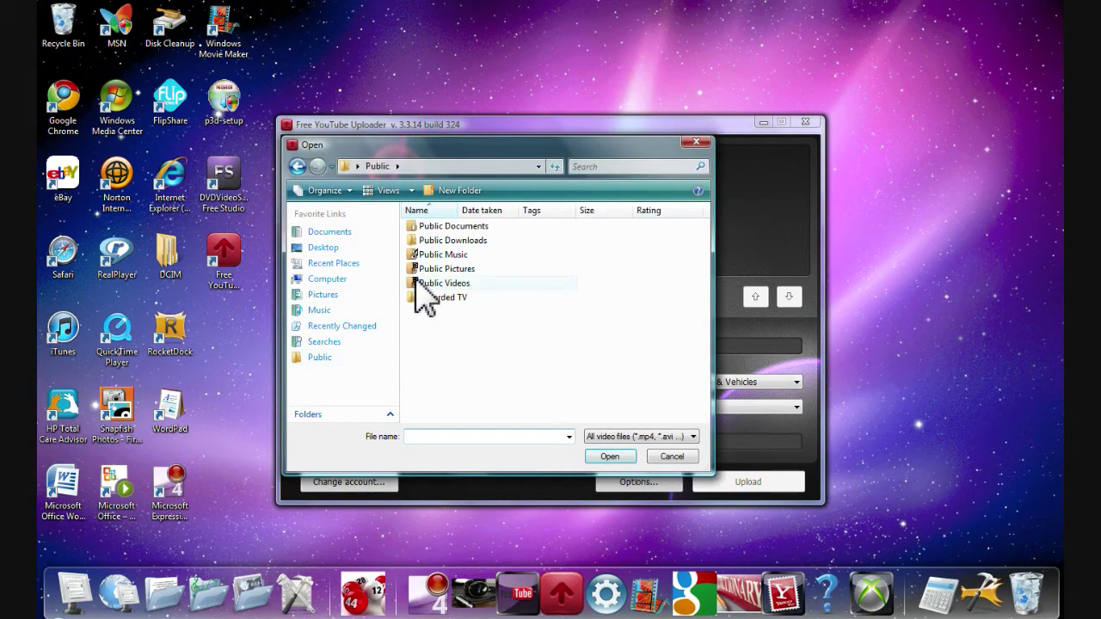
pyautogui.doubleClick(433, 281)
pyautogui.doubleClick(437, 261)
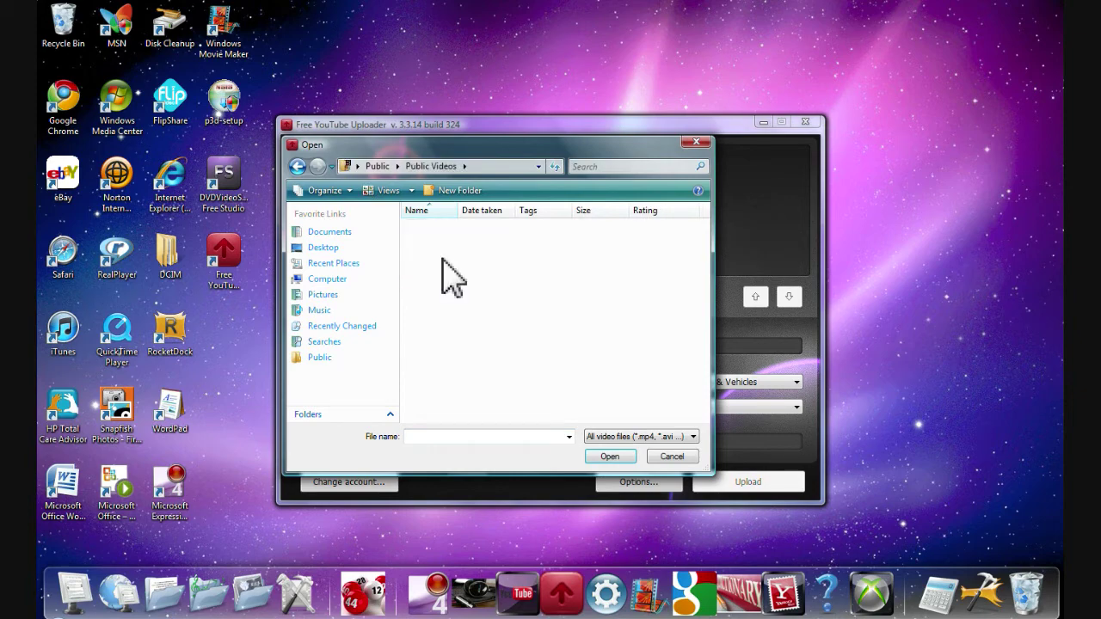
pyautogui.doubleClick(470, 252)
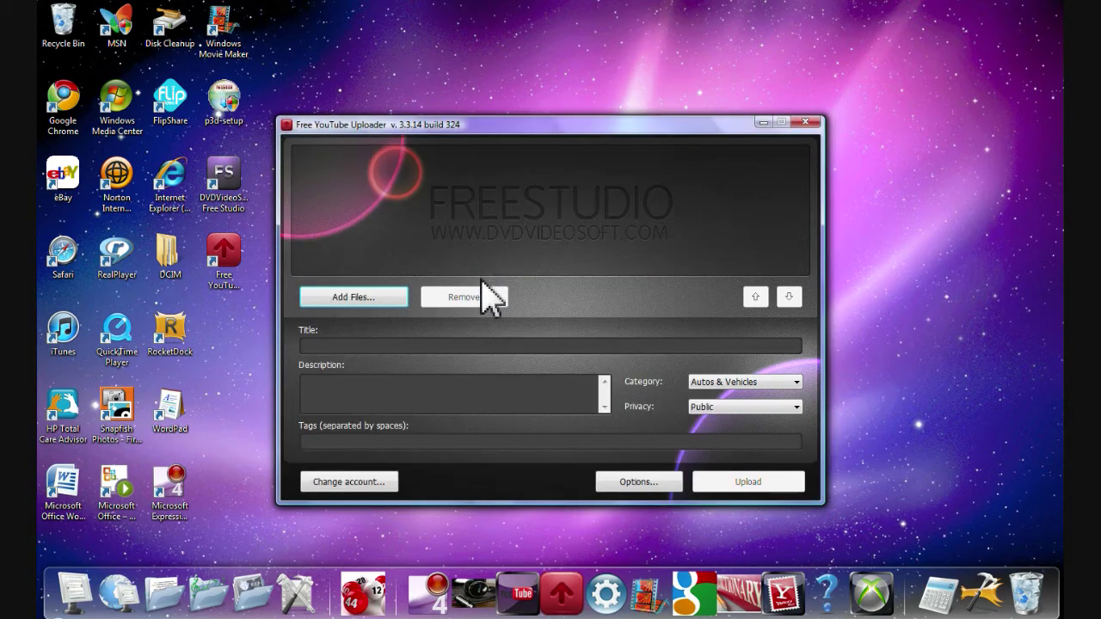
pyautogui.click(388, 343)
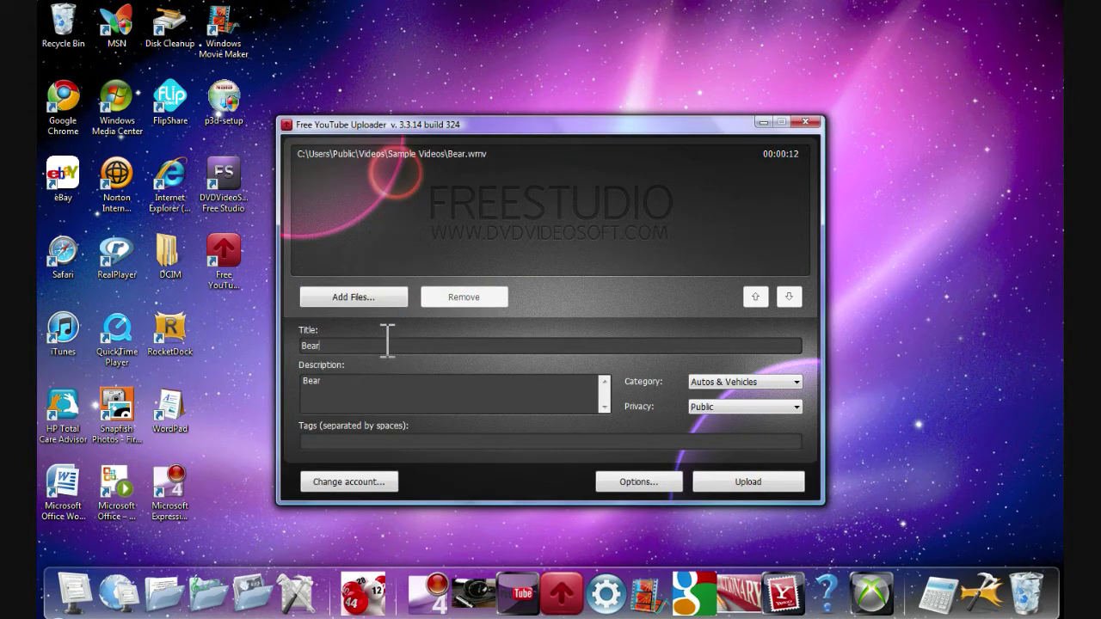
# Leave the Bear video's privacy on Public, then go to the account entry
pyautogui.click(740, 407)
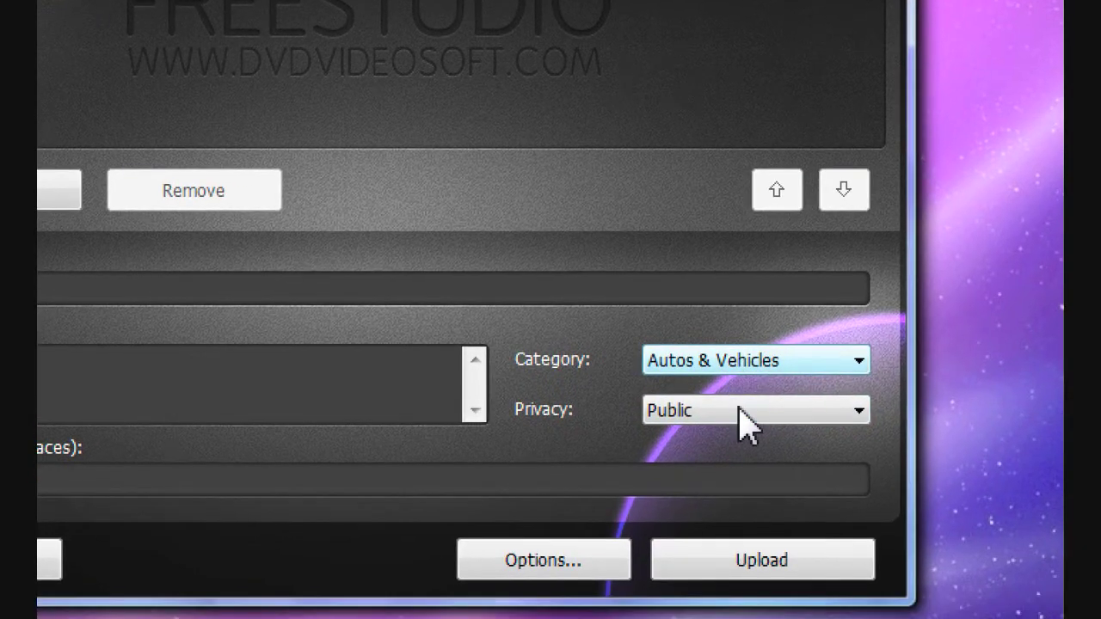
pyautogui.click(741, 410)
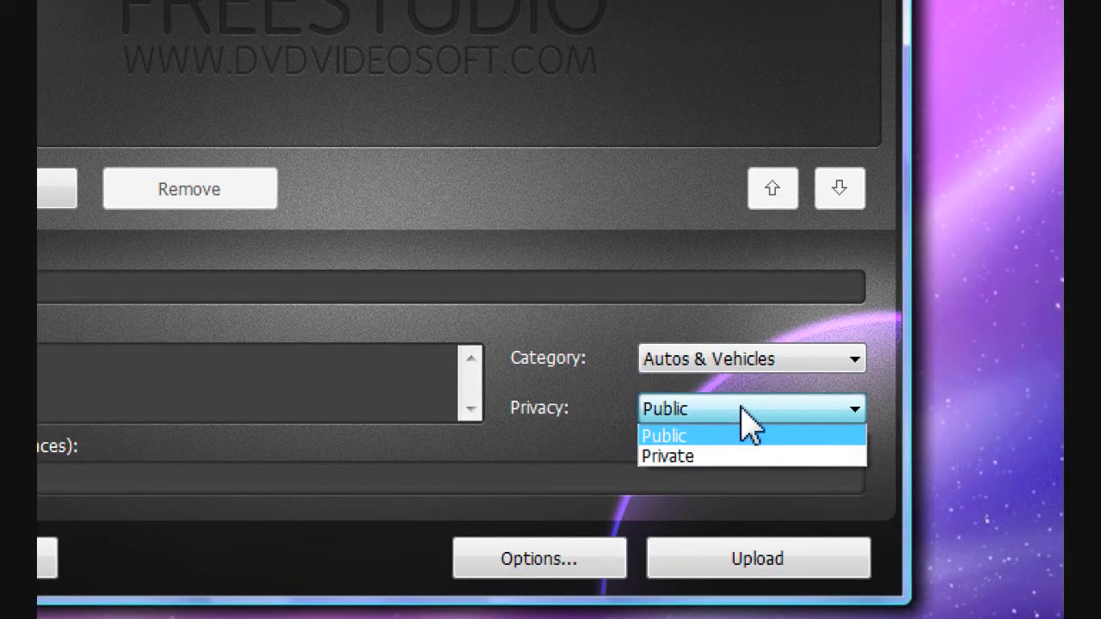
pyautogui.click(742, 413)
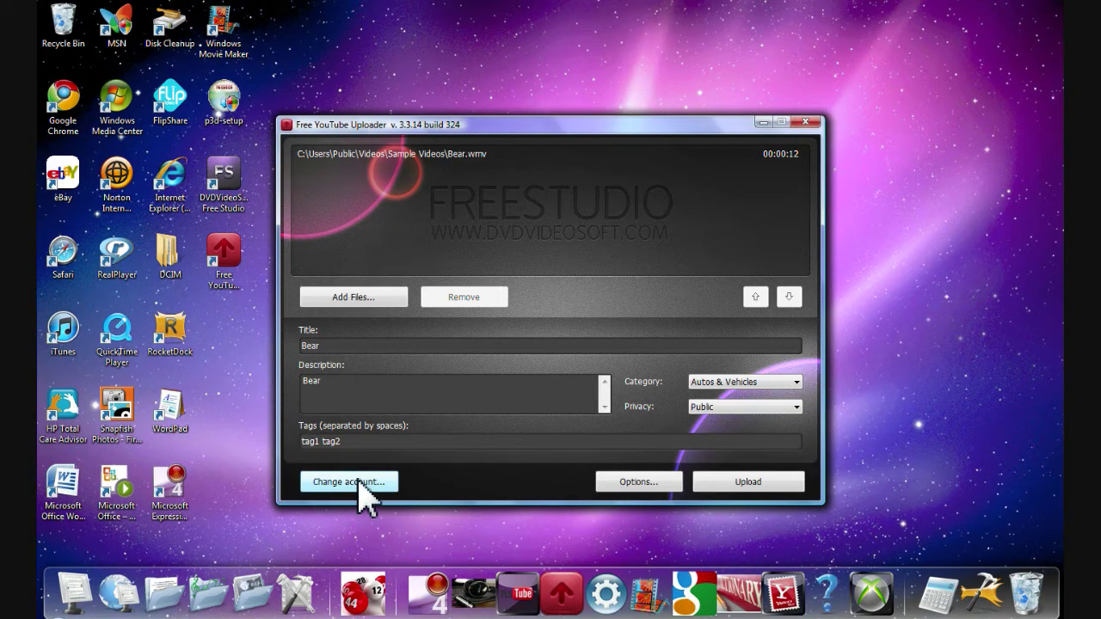
pyautogui.click(364, 487)
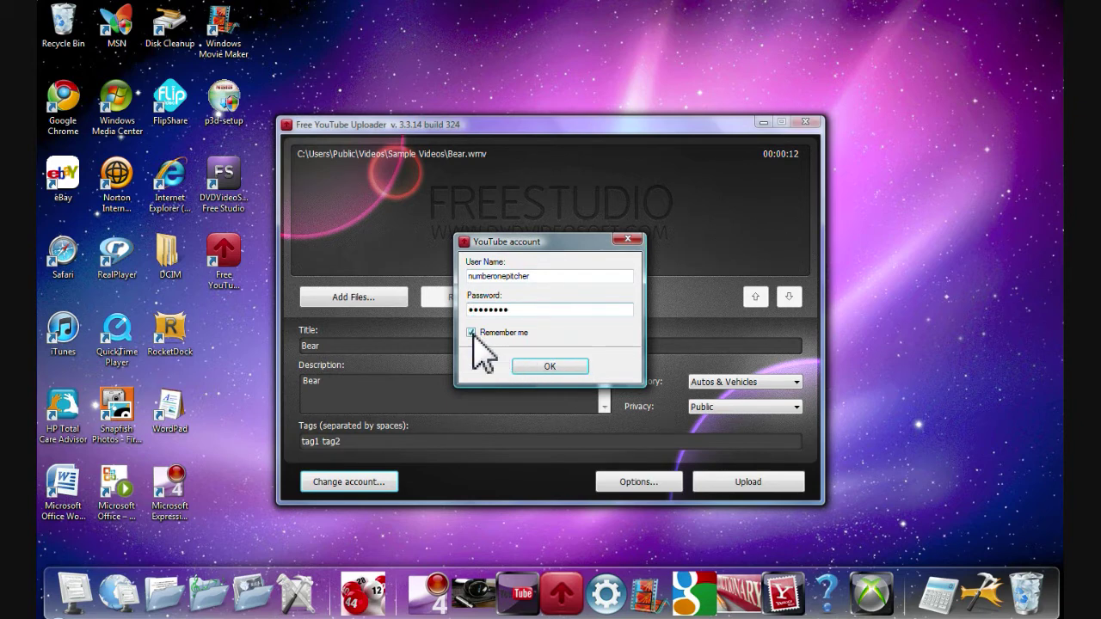
# Confirm the YouTube account's user name and password with Remember me ticked
pyautogui.click(550, 368)
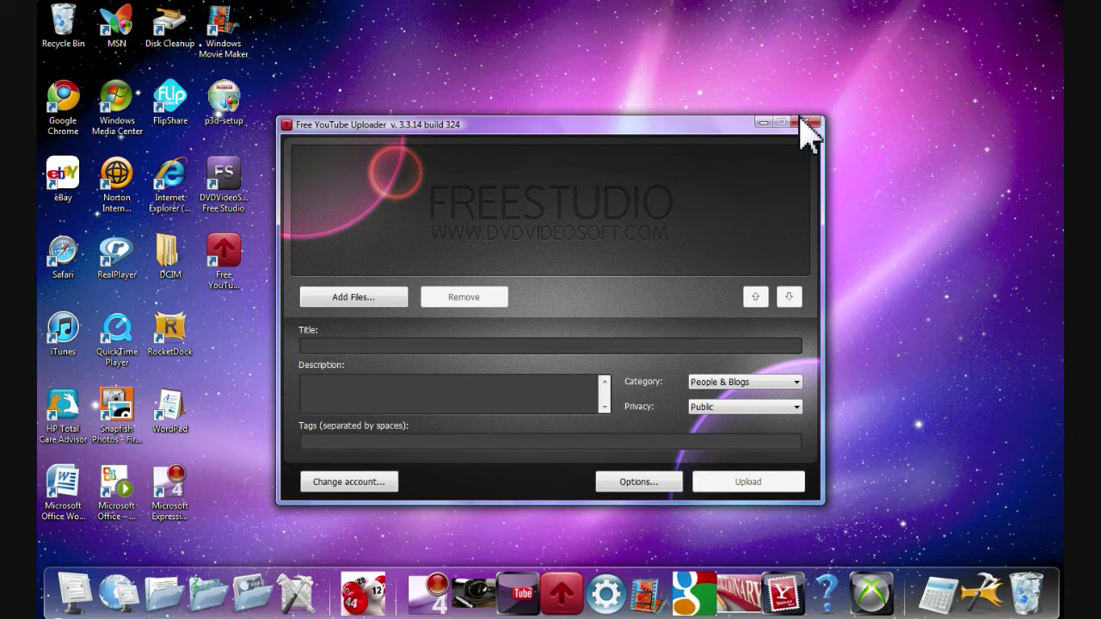
# Upload Bear.wmv, dismiss the Invalid login/password failure, and close the uploader
pyautogui.click(807, 125)
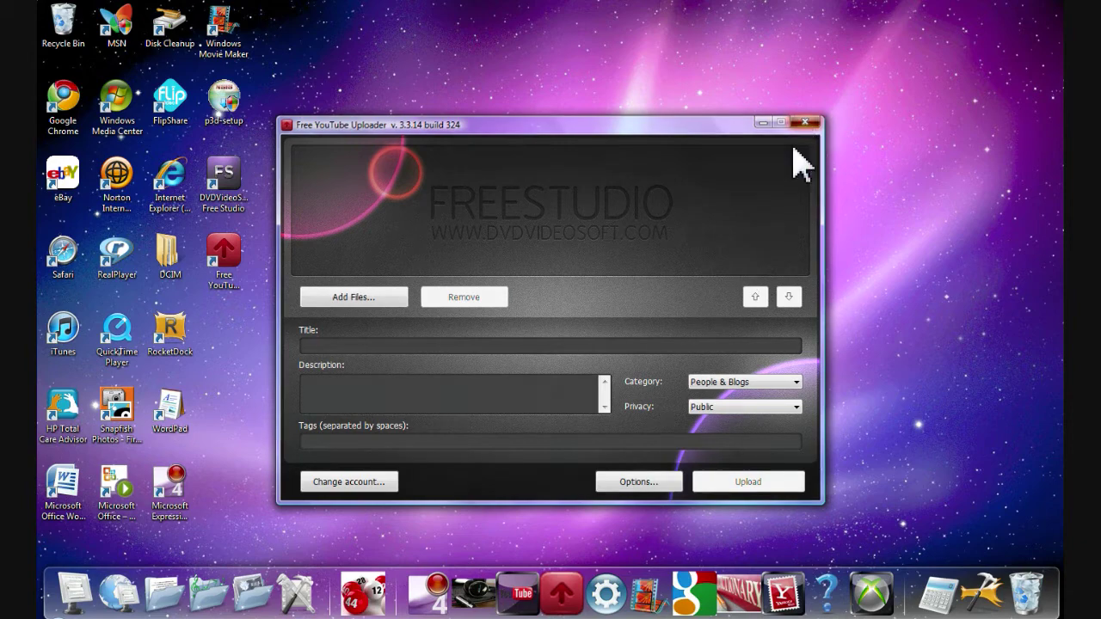
pyautogui.click(529, 596)
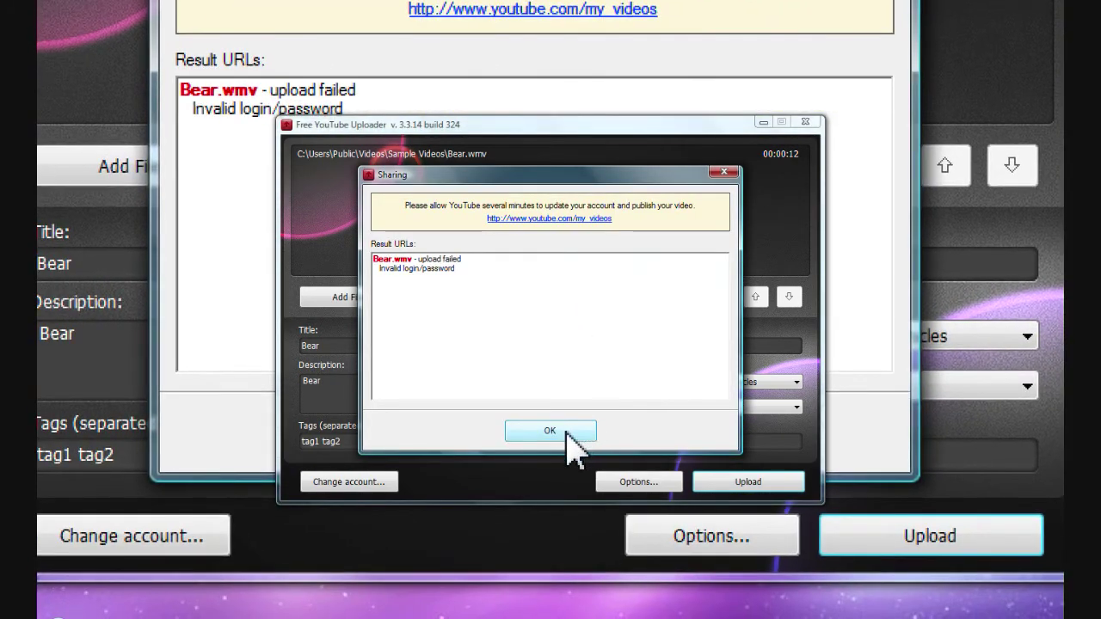
pyautogui.press('Return')
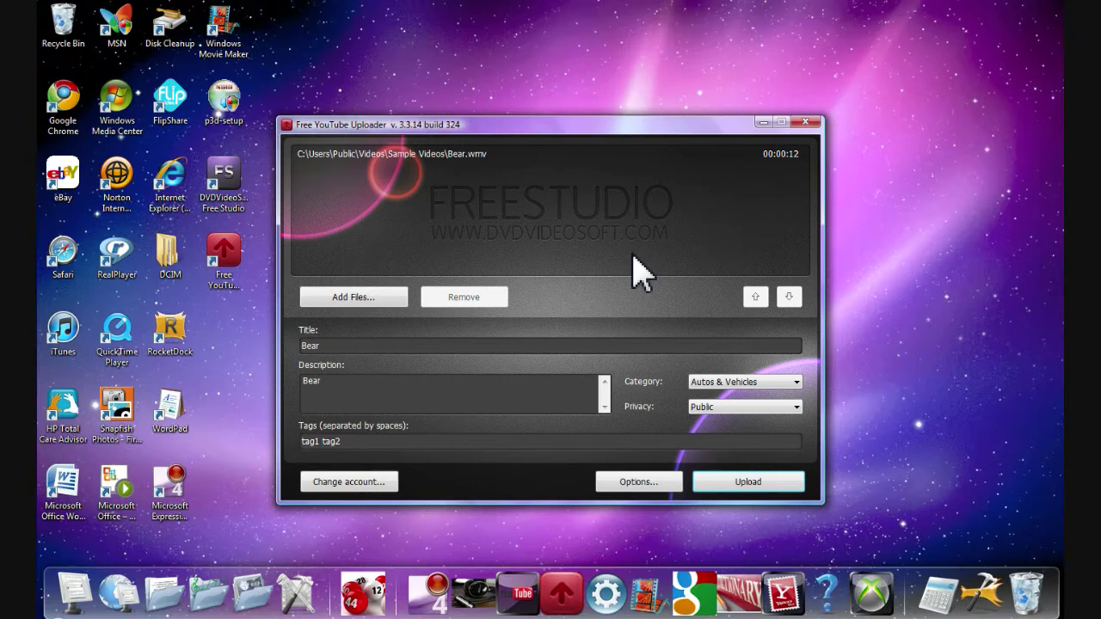
pyautogui.click(806, 123)
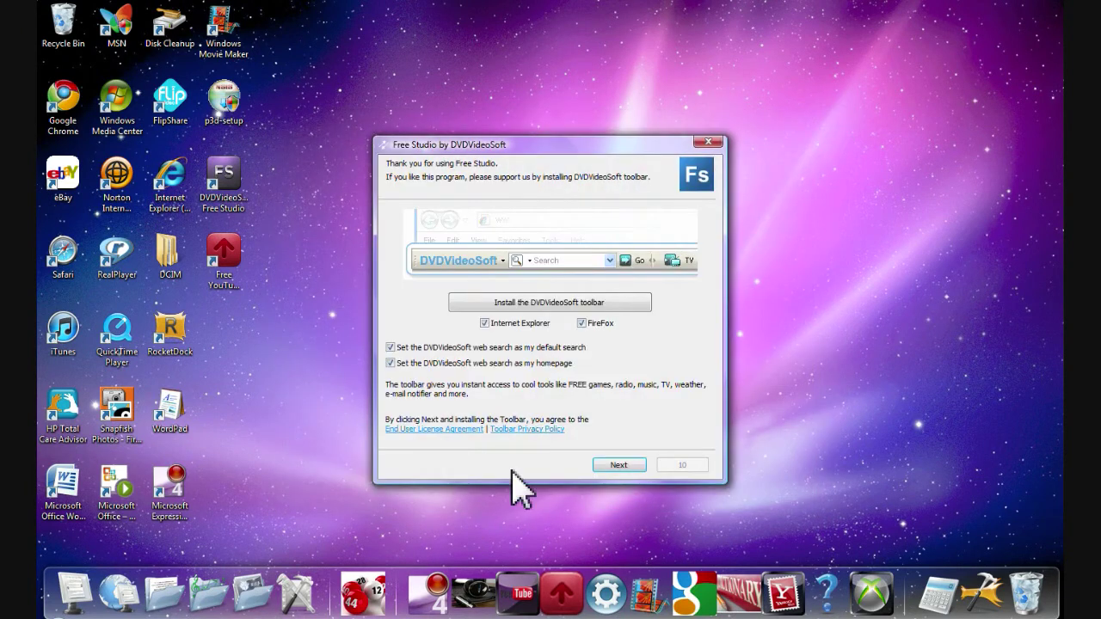
# Decline the DVDVideoSoft toolbar offer without installing, then bring up the screen recorder's menu
pyautogui.click(708, 142)
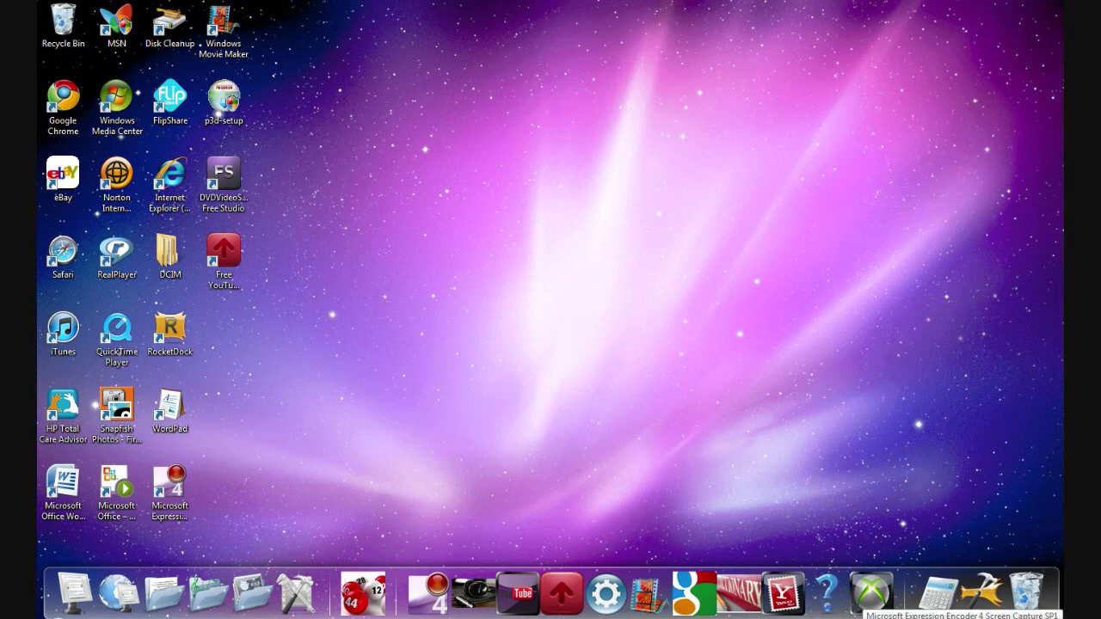
pyautogui.rightClick(865, 618)
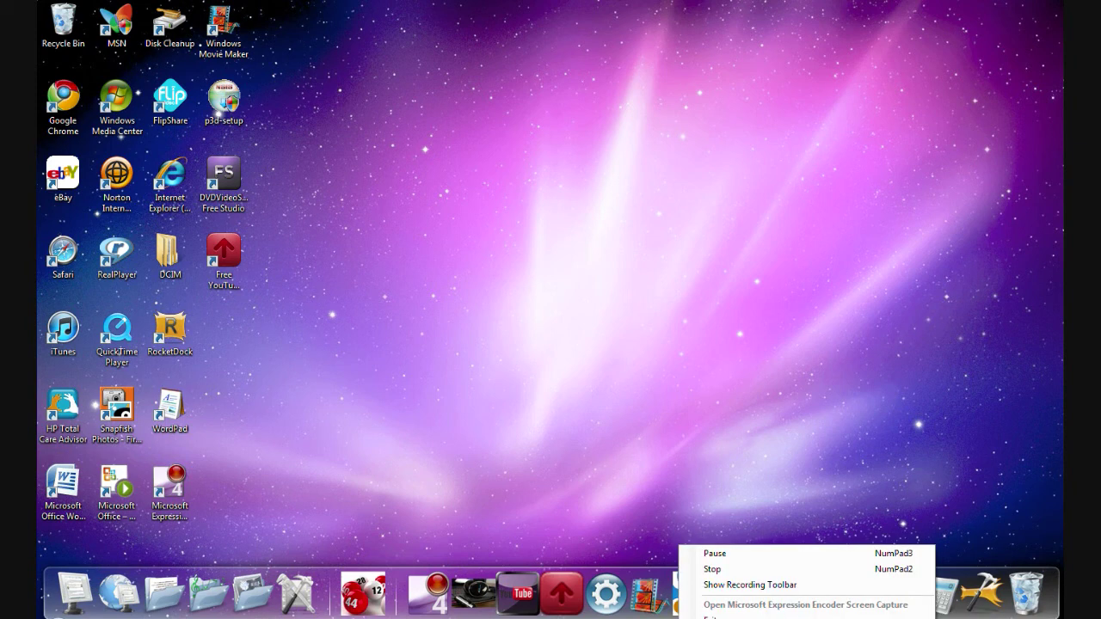